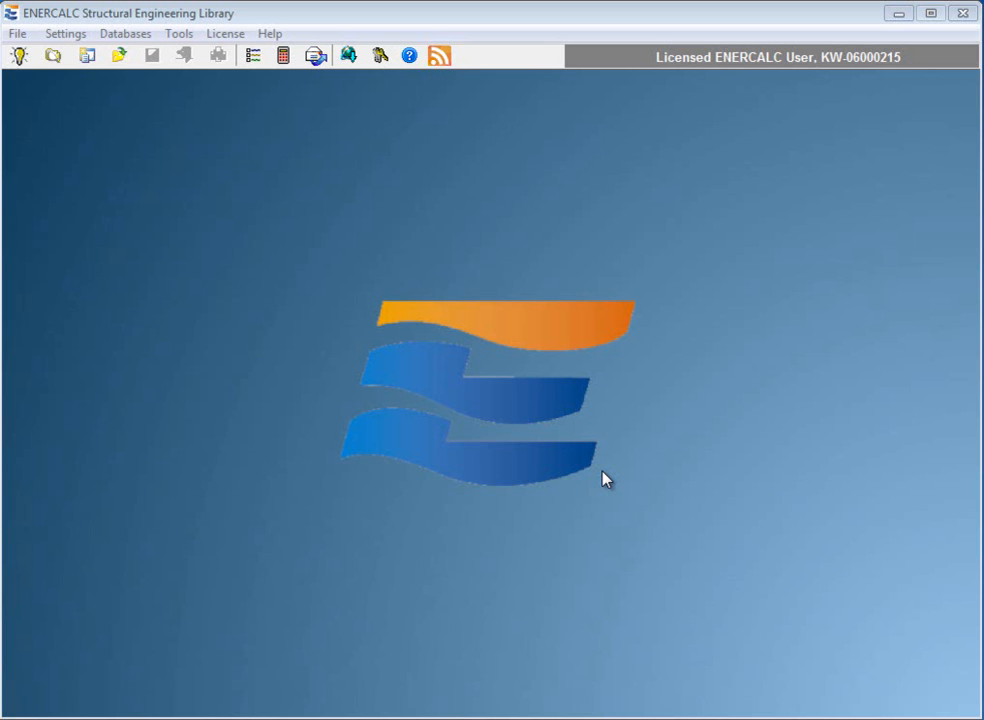
- Review the factored and service level combinations of the ASCE 7-05 and IBC 2009 sets in the load combination database
left_click(128, 38)
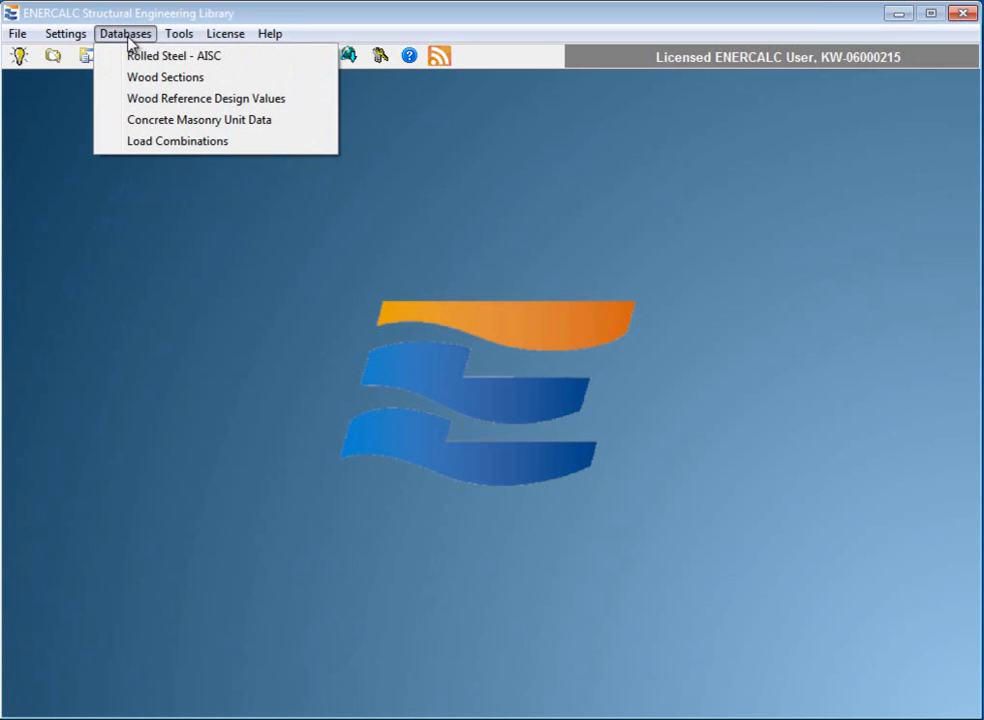
left_click(190, 143)
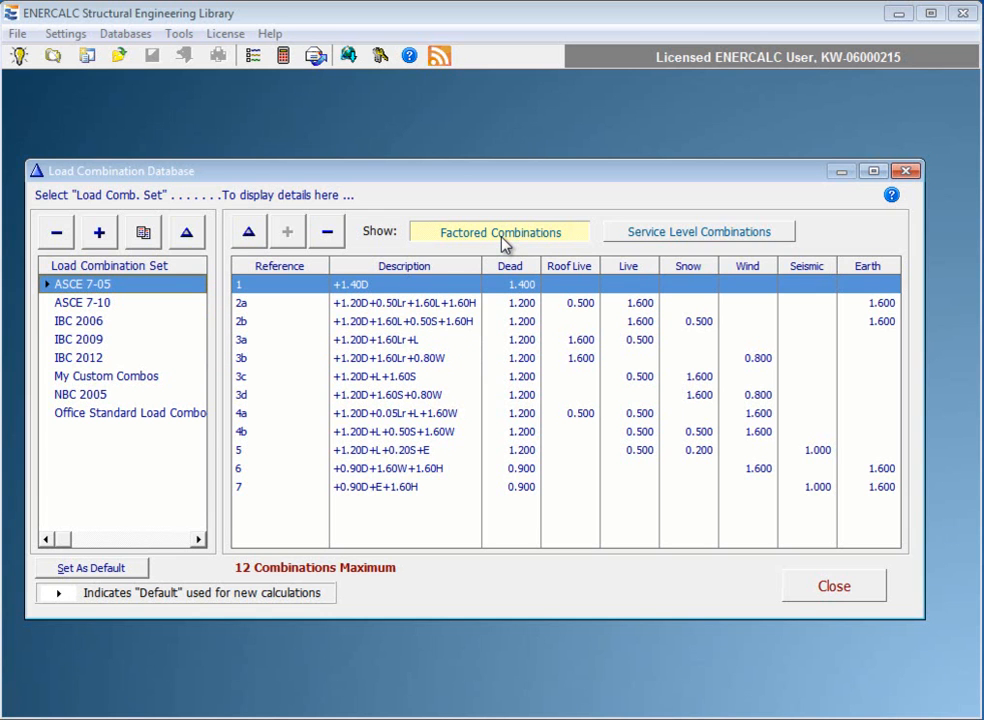
left_click(678, 239)
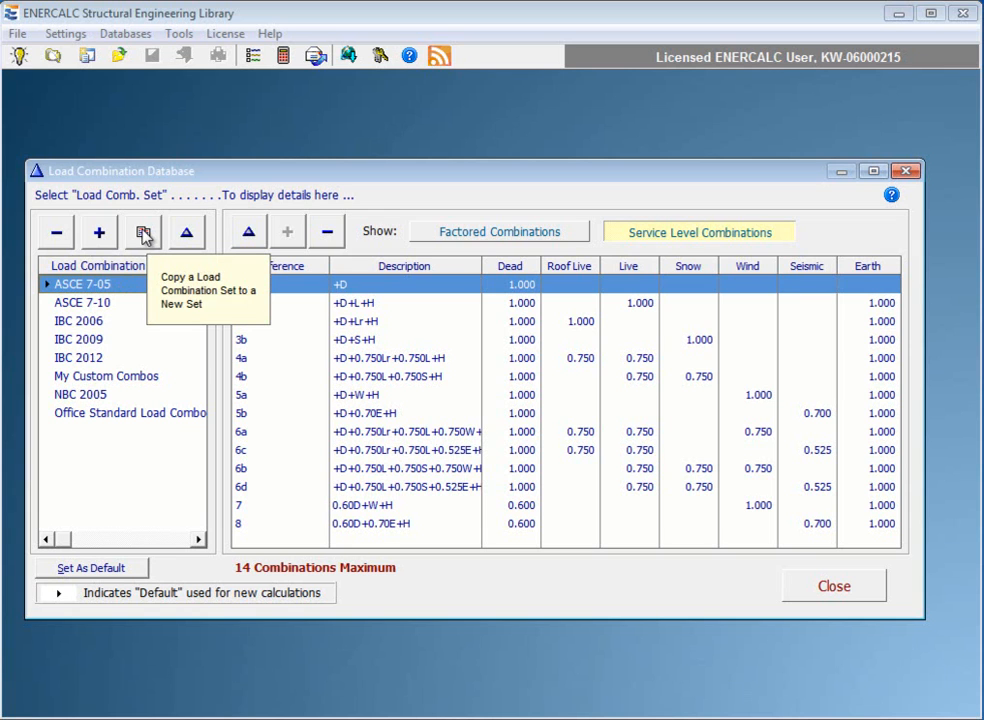
left_click(100, 341)
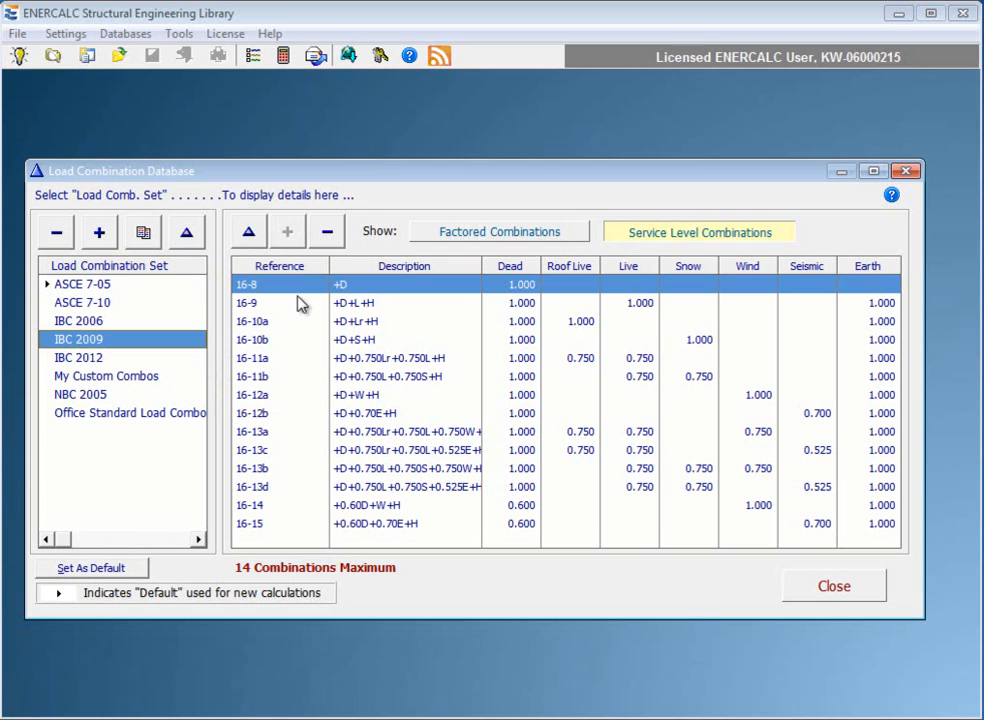
left_click(462, 235)
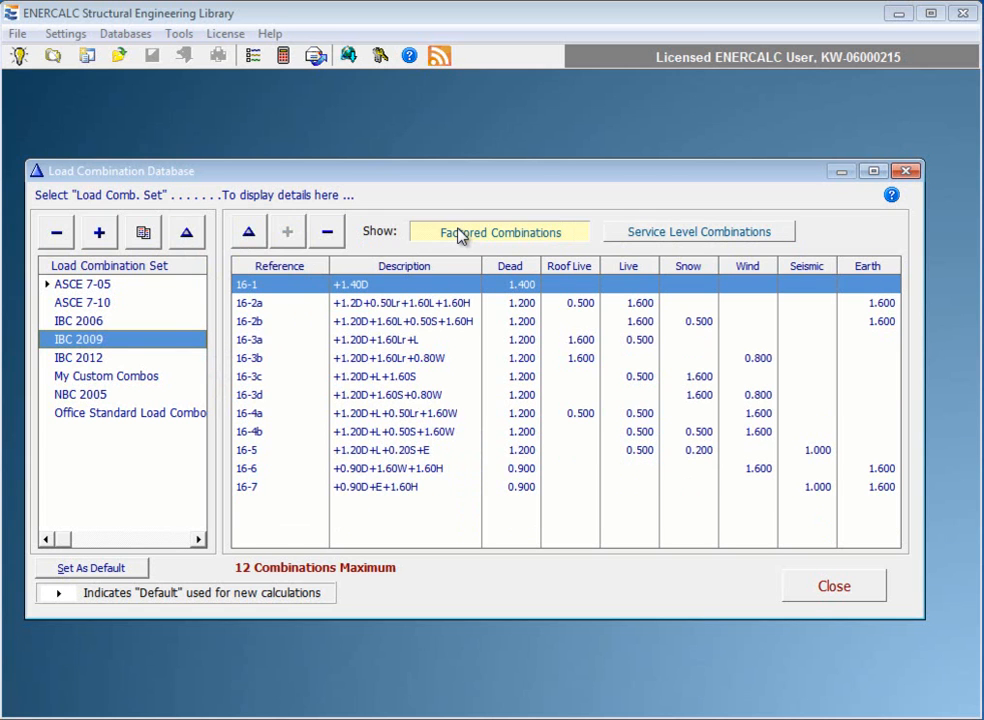
left_click(680, 237)
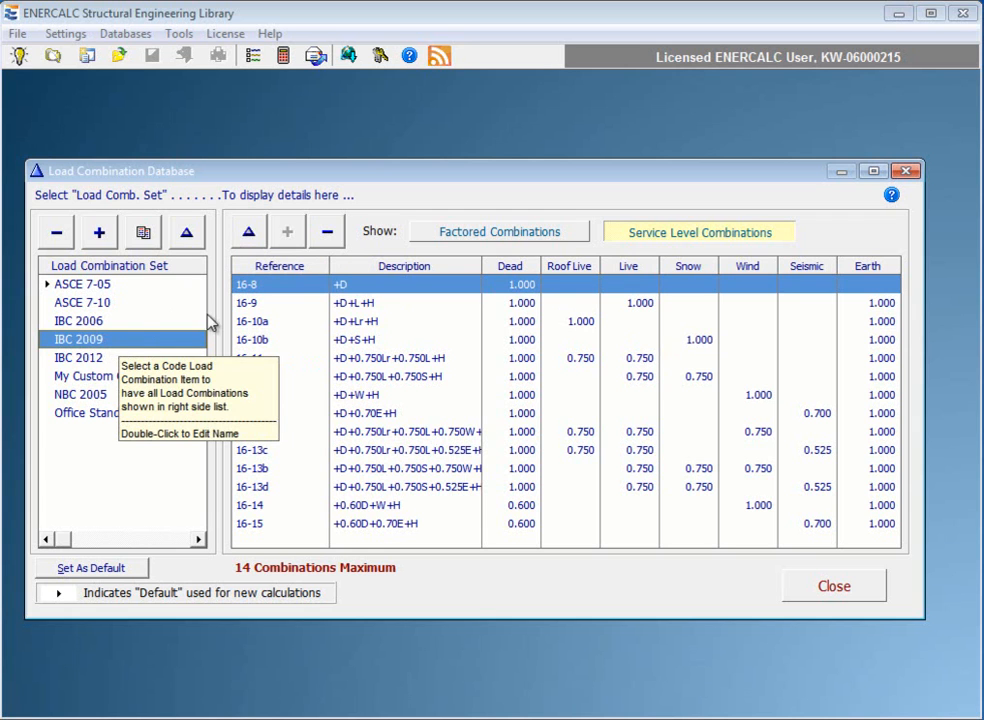
- Inspect the load factors of IBC 2009 service combination 16-11a in its edit form, cancel, and close the load combination database
left_click(257, 359)
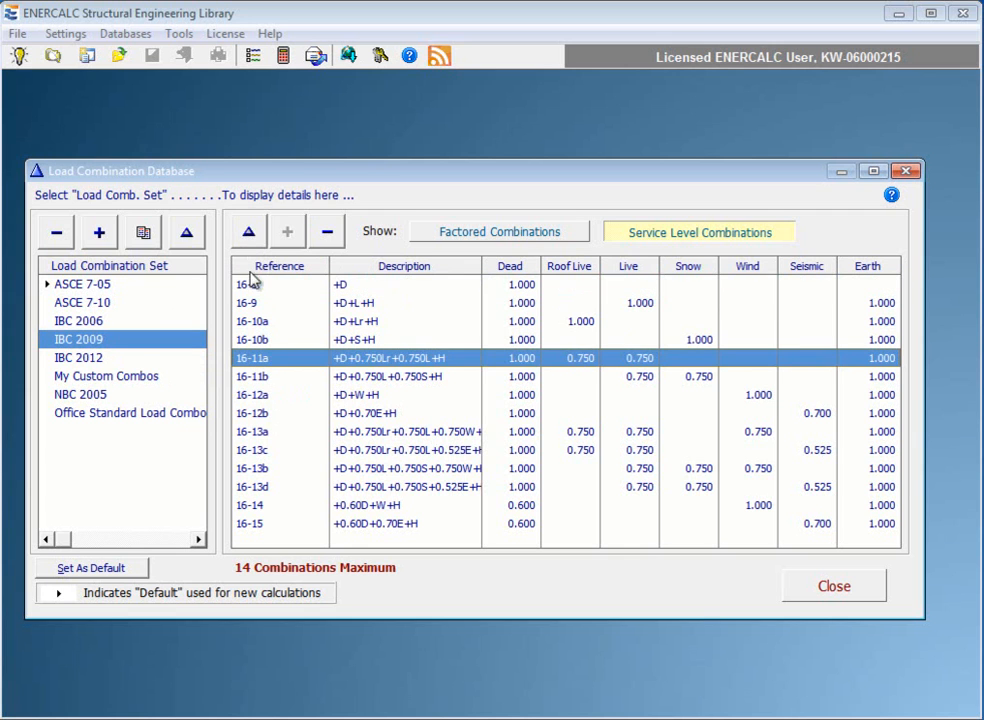
left_click(249, 234)
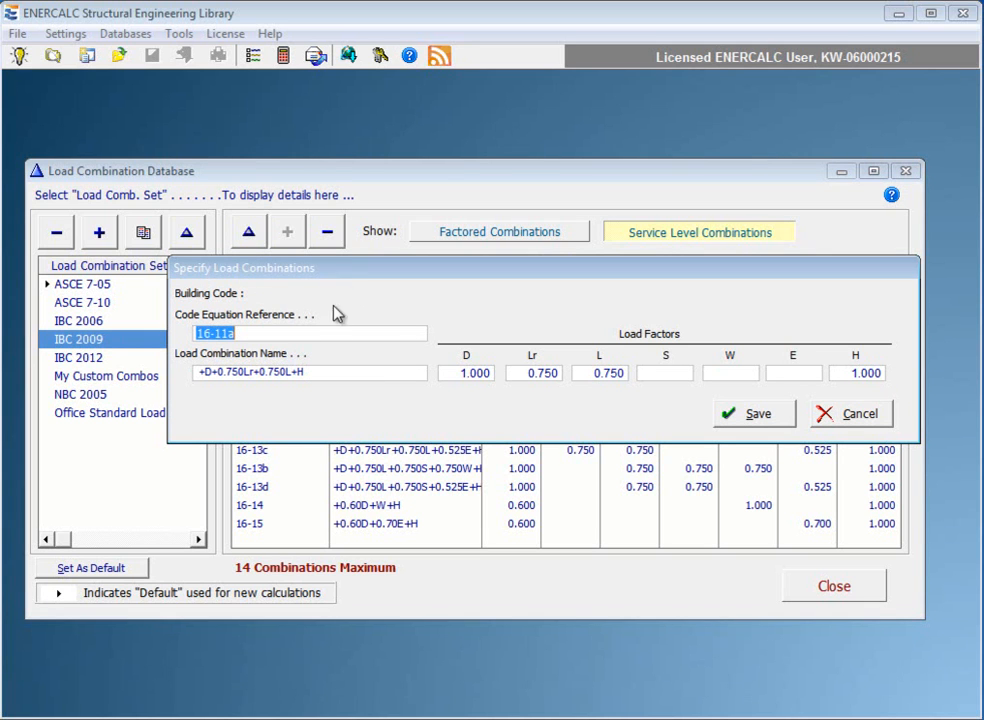
left_click(855, 420)
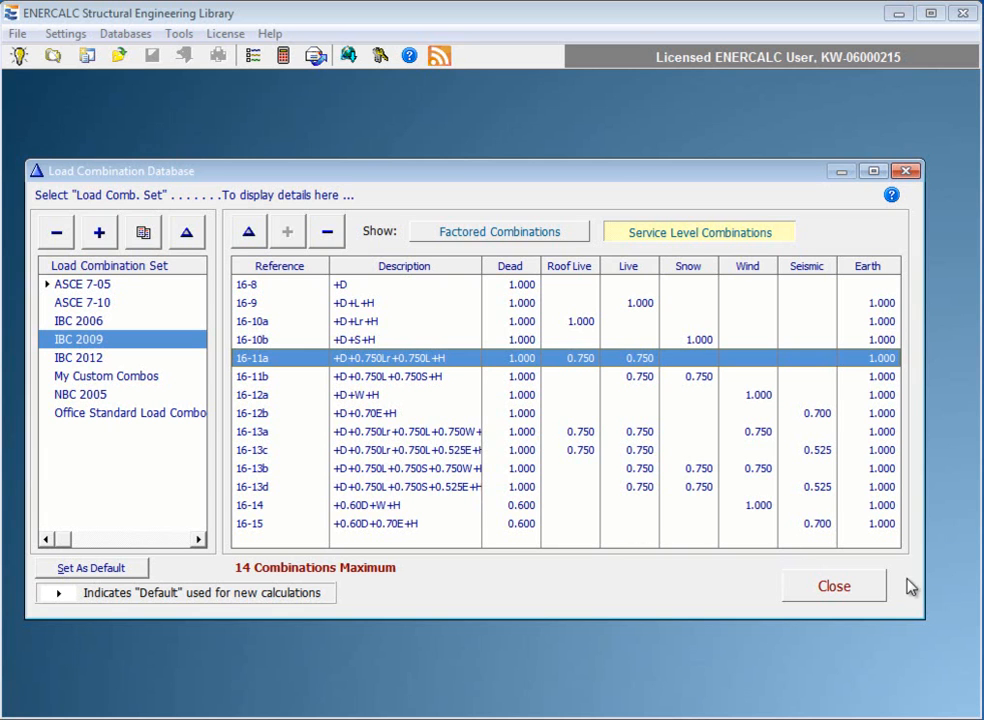
left_click(850, 589)
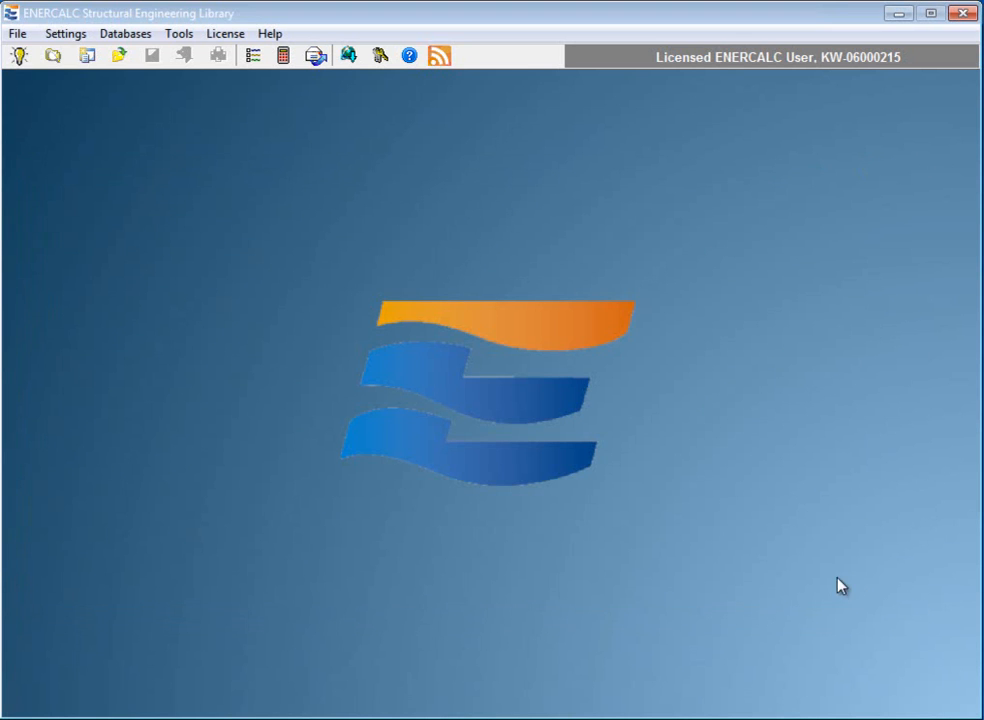
- Open the wood beam.ec6 project and bring up the load combinations of the Beam 1 wood beam calculation
left_click(18, 34)
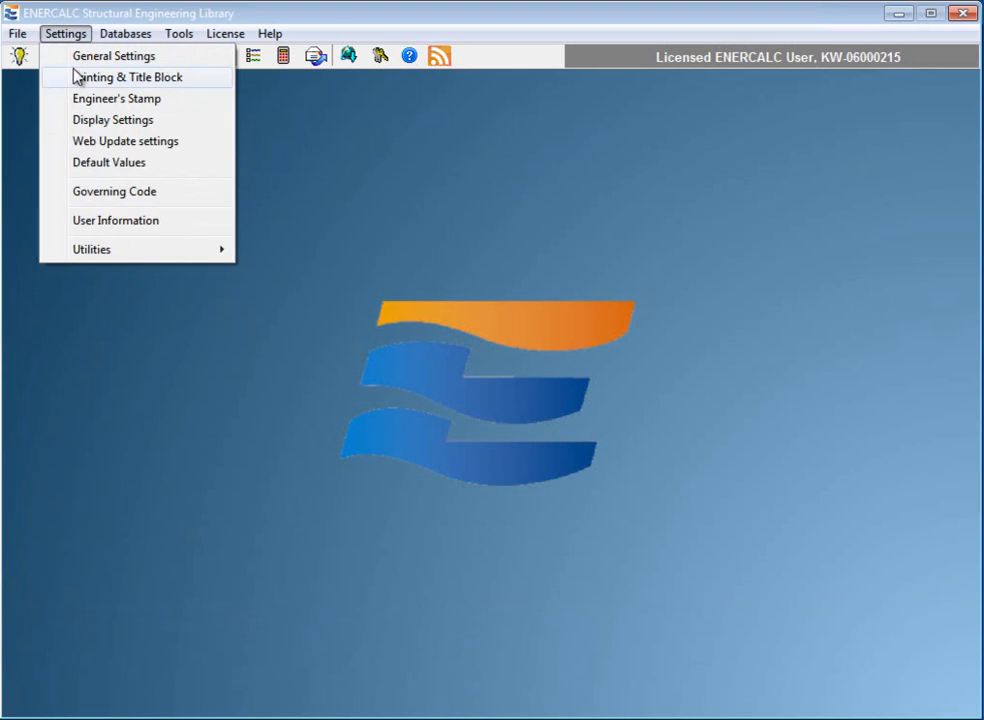
left_click(40, 56)
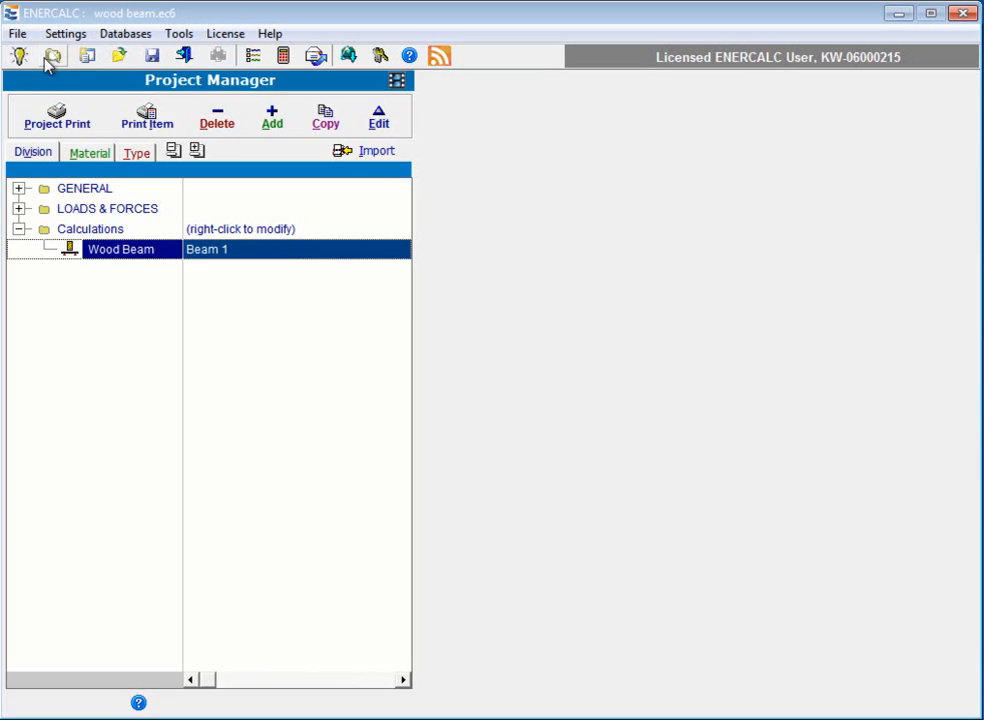
double_click(117, 254)
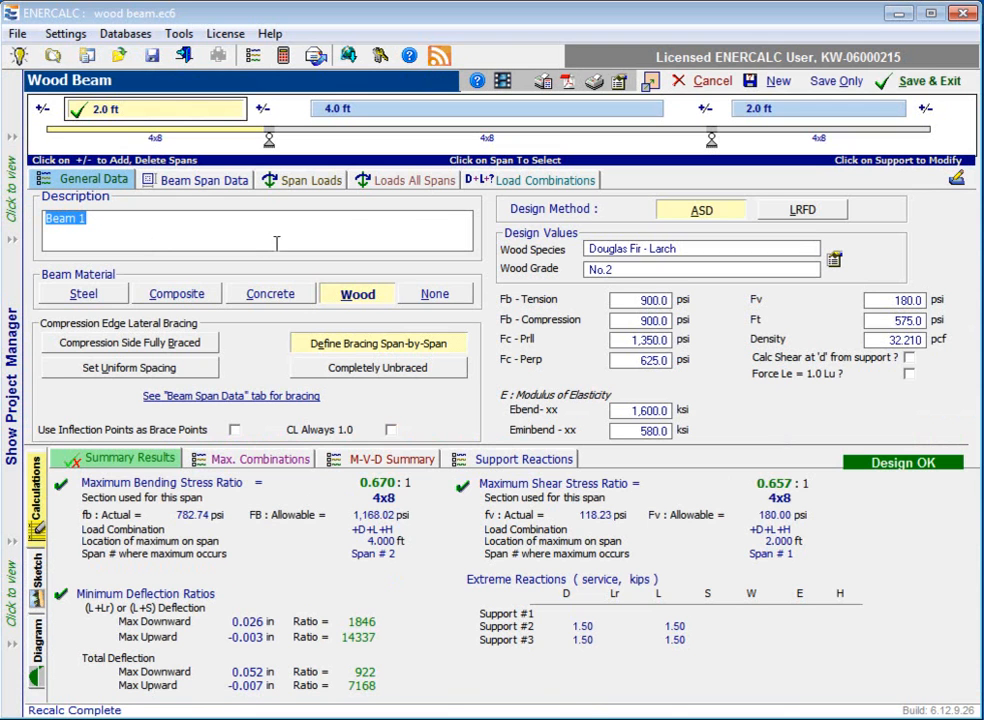
left_click(527, 184)
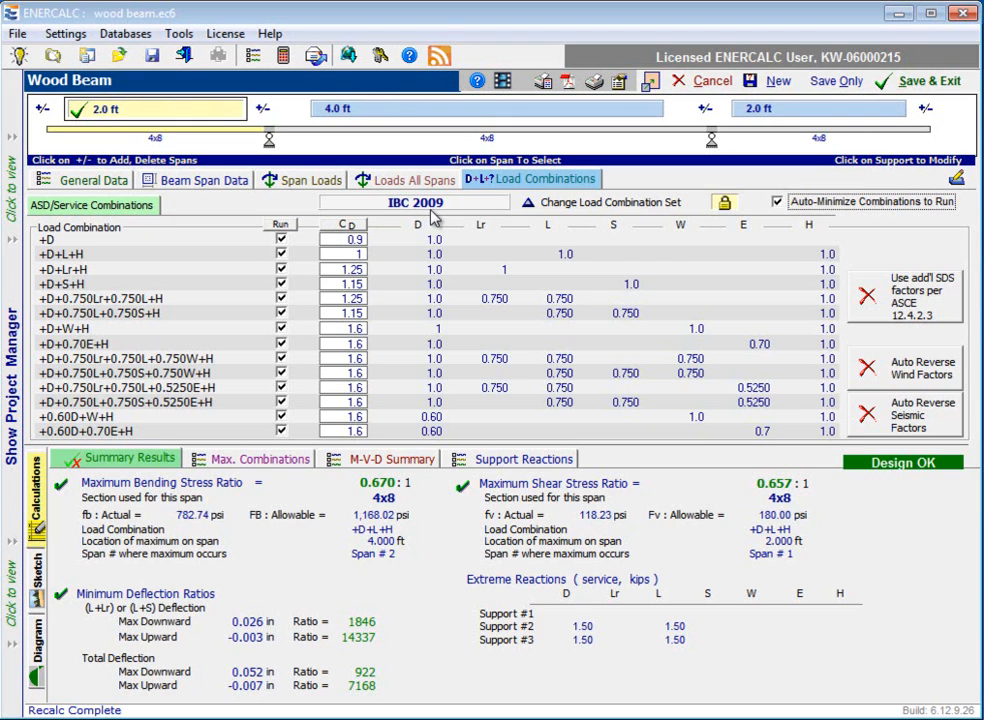
- Try the IBC 2006 and ASCE 7-05 load combination sets on the wood beam
left_click(583, 204)
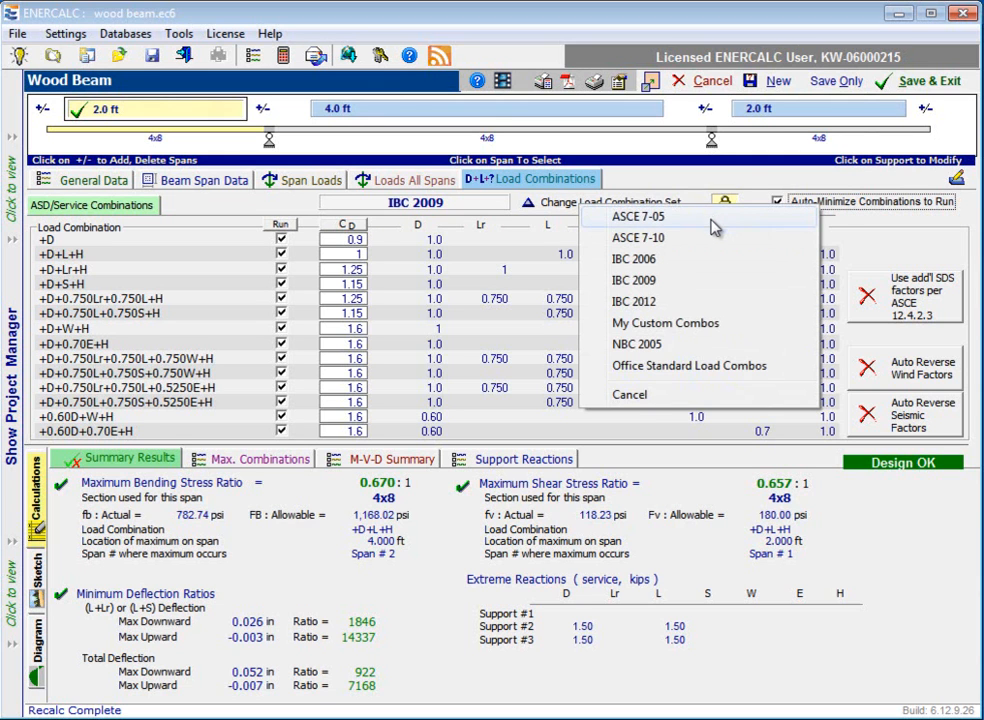
left_click(650, 266)
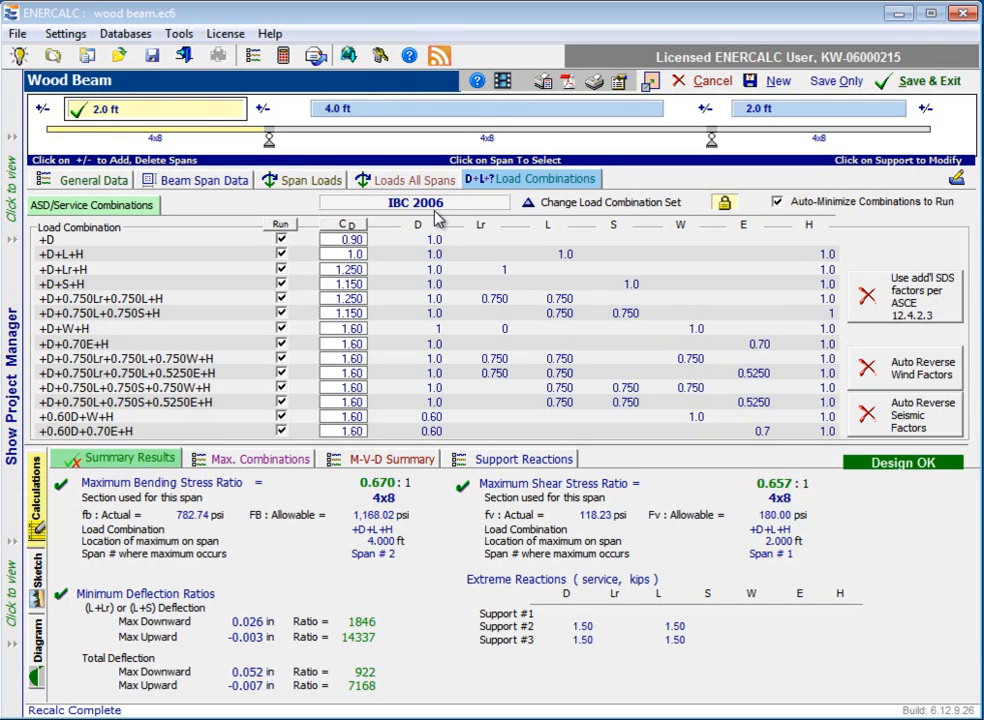
left_click(553, 202)
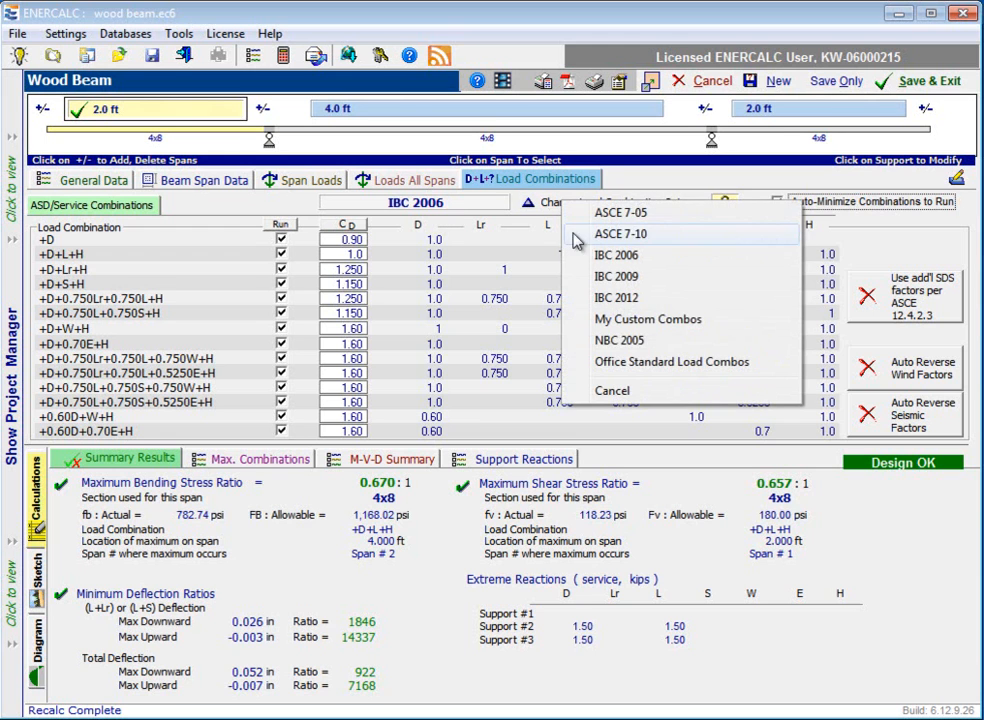
left_click(622, 213)
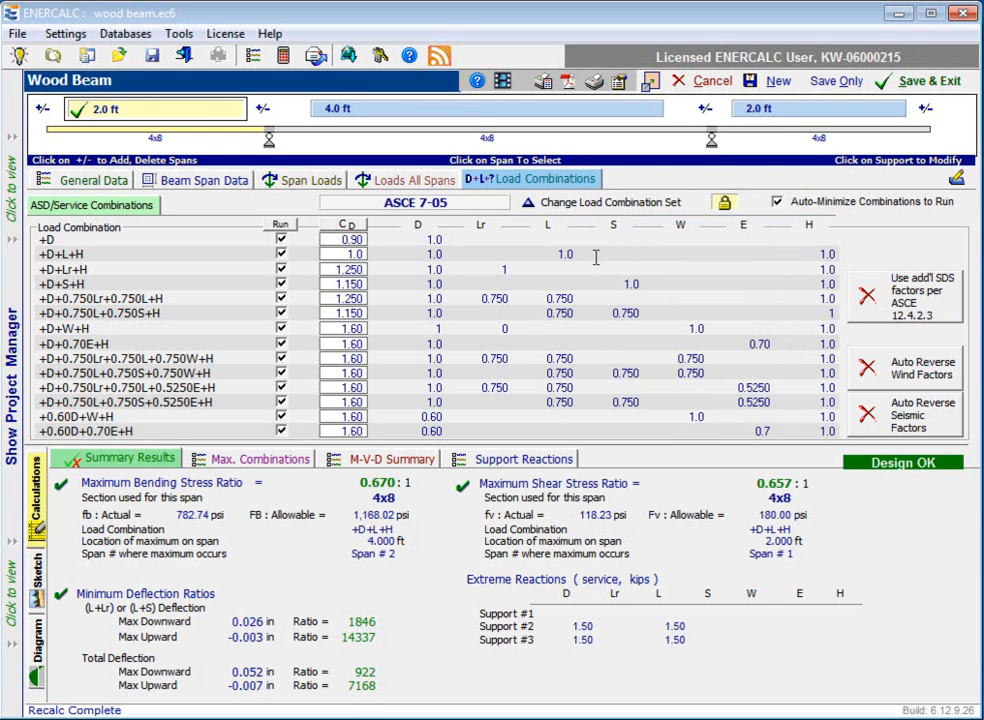
- Change the wood beam's load combination set to Office Standard Load Combos
left_click(648, 212)
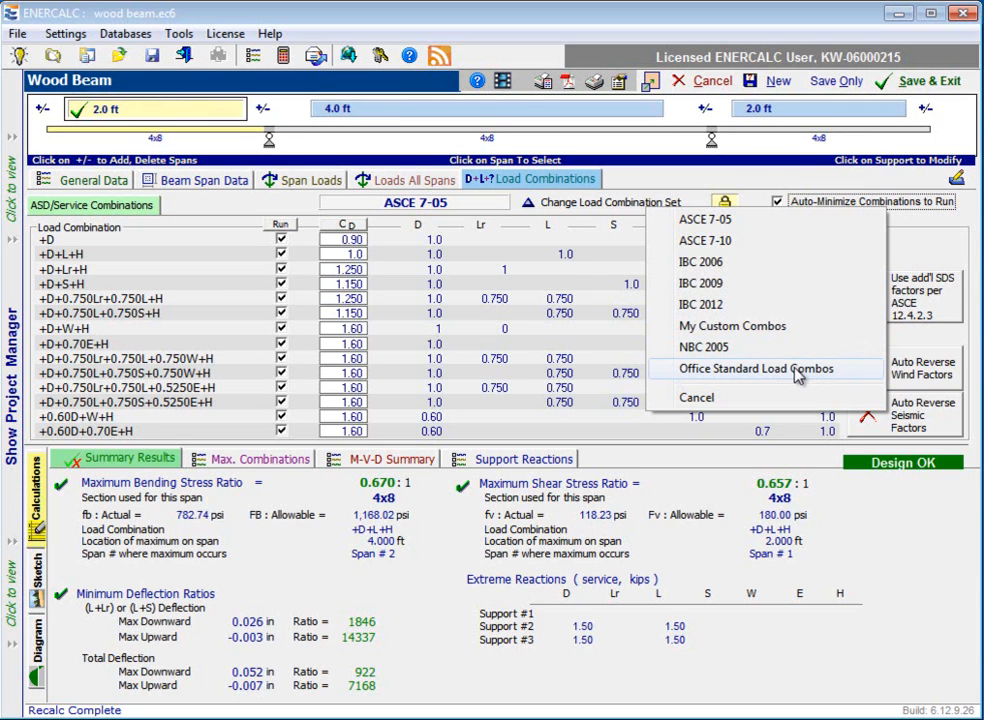
left_click(797, 370)
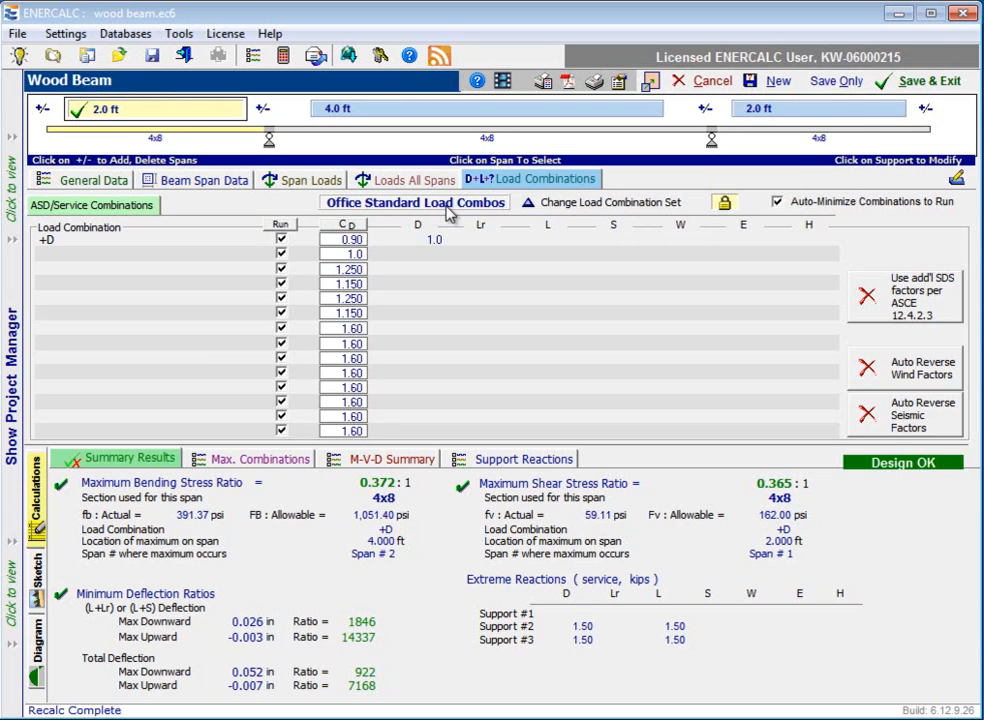
- Return to the Project Manager, expand the GENERAL division and open Building Code Information
left_click(13, 140)
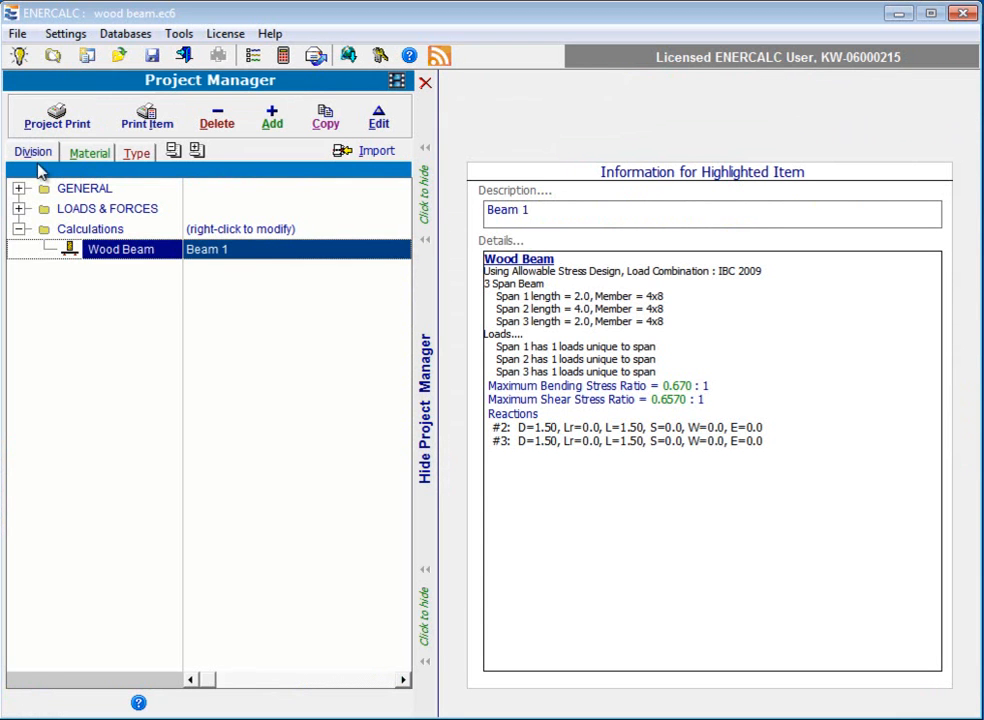
left_click(20, 190)
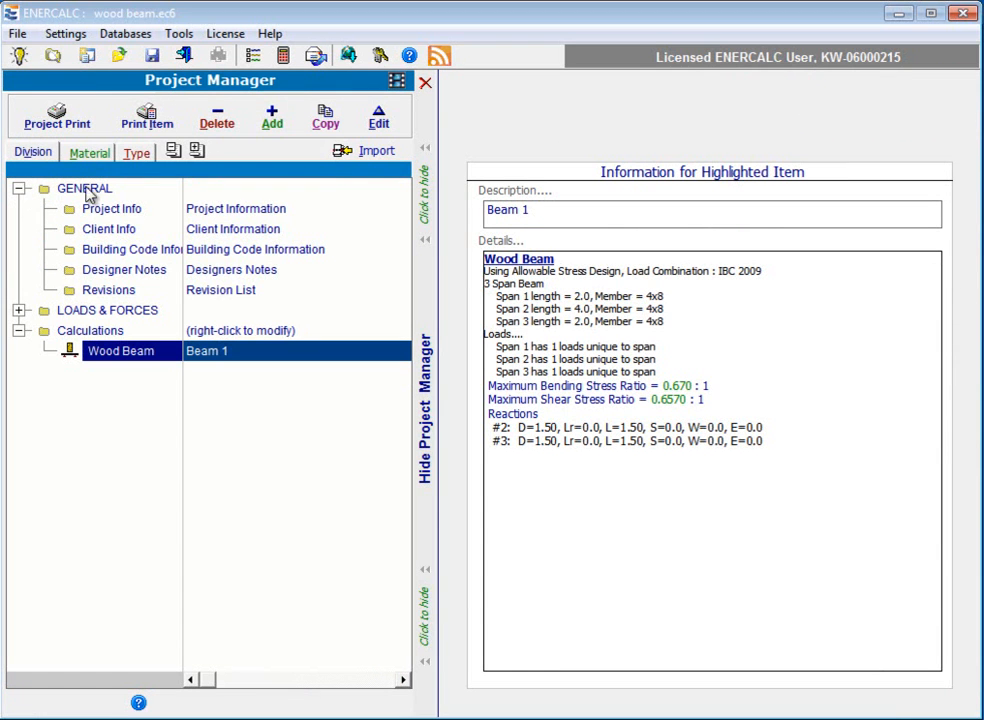
left_click(115, 252)
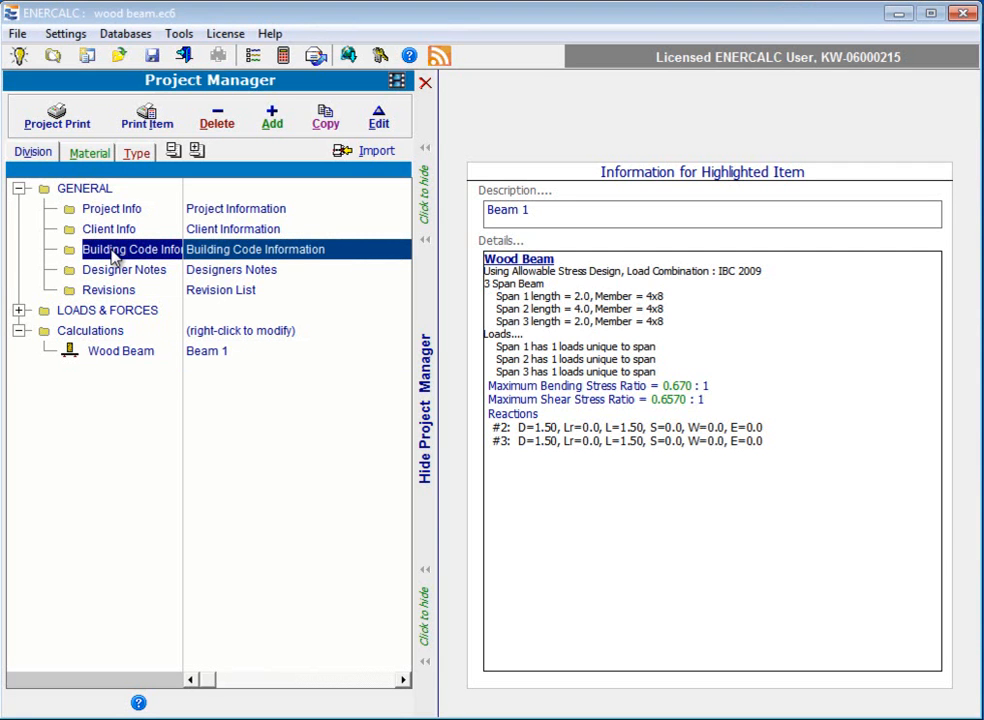
double_click(116, 256)
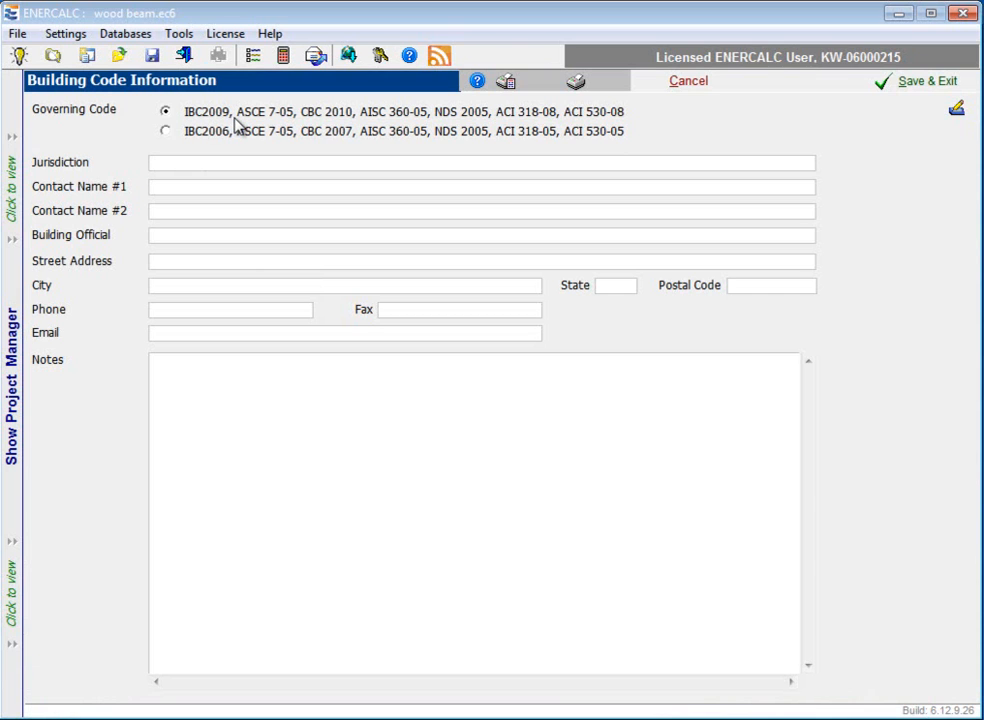
- Switch the governing code between the IBC2006 and IBC2009 options, leave IBC2009 selected, and save and exit the building code information
left_click(166, 132)
left_click(166, 112)
left_click(214, 134)
left_click(194, 120)
left_click(926, 84)
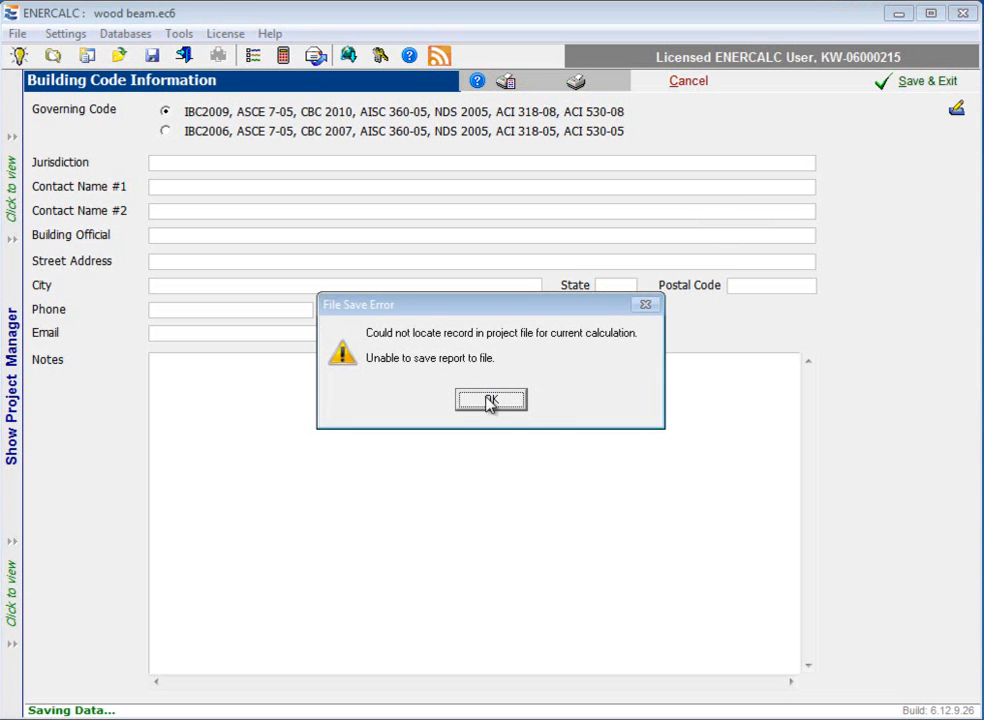
left_click(491, 401)
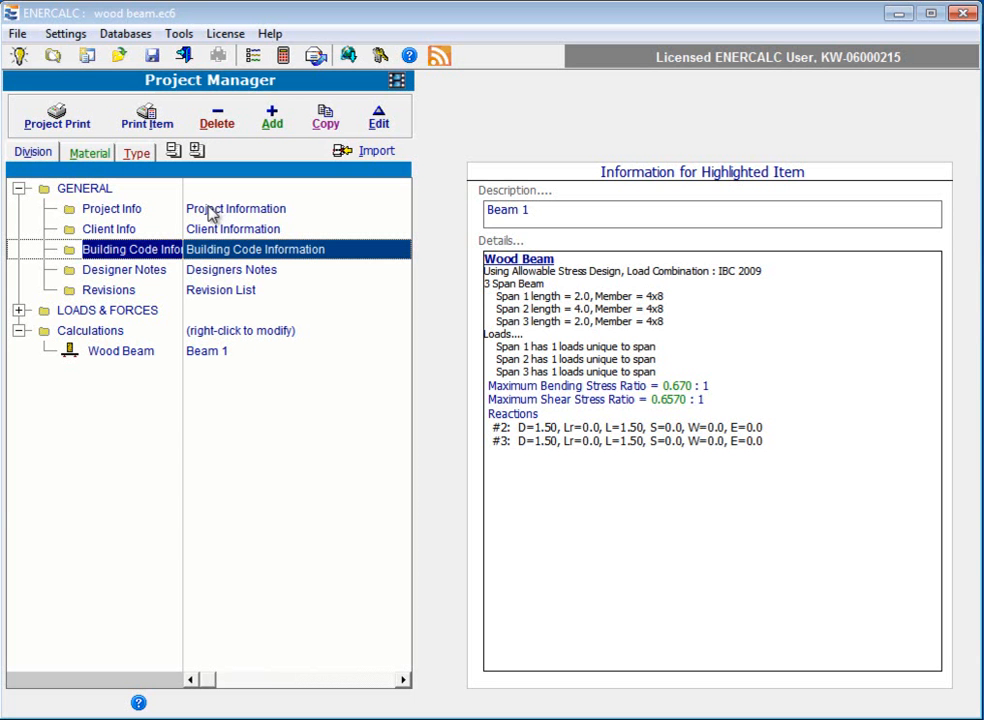